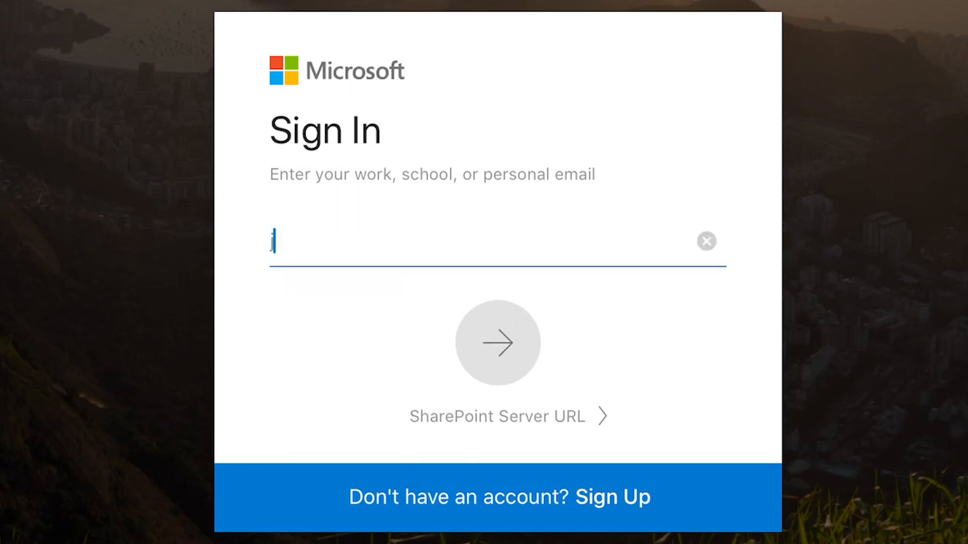
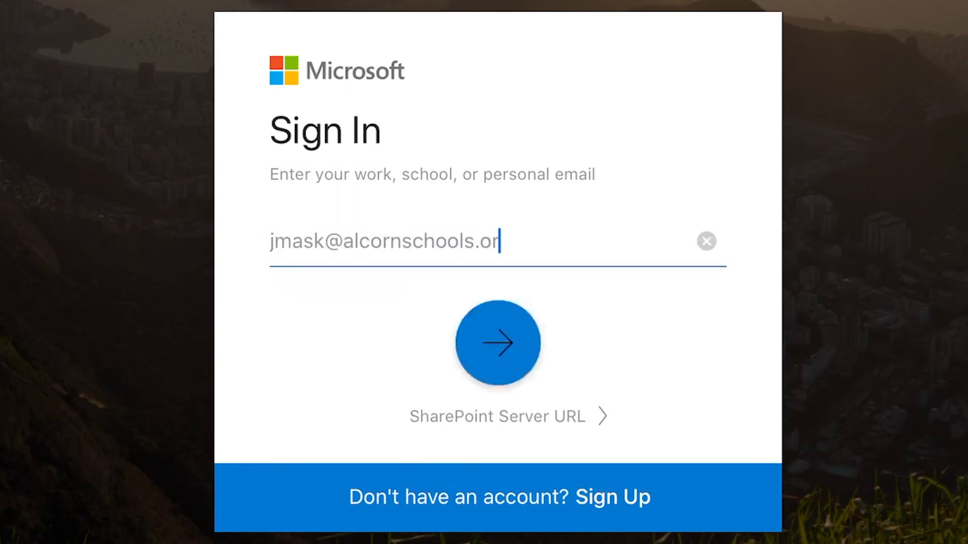
Submit the school account email to continue the sign-in.
key("Return")
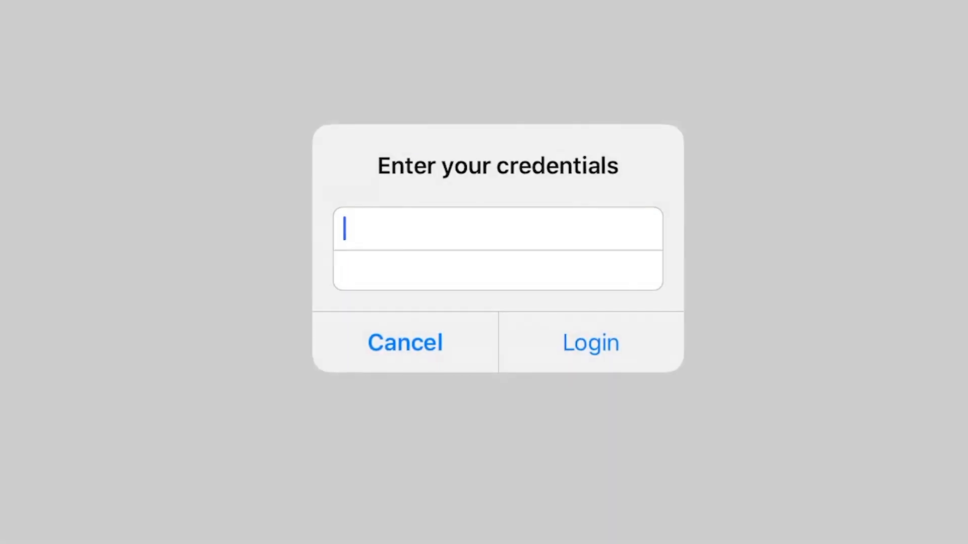
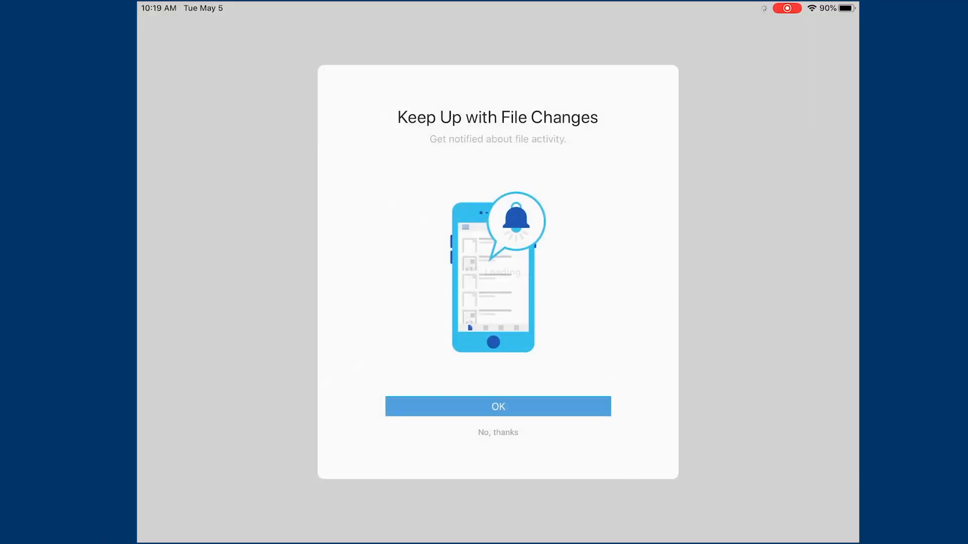
Decline file-change notifications with No, thanks to reach the Files list.
left_click(498, 432)
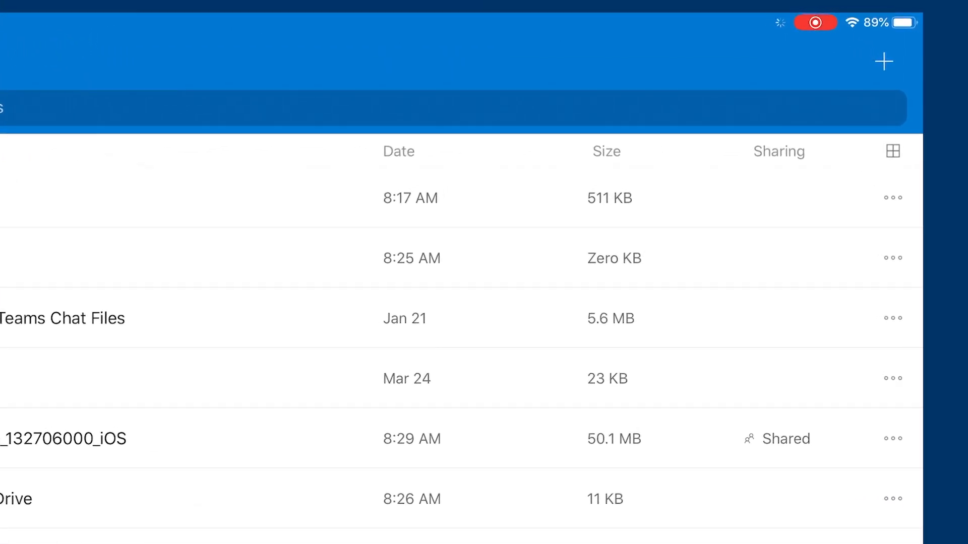
Start an upload from the + menu and choose Browse to pick from device storage.
left_click(897, 68)
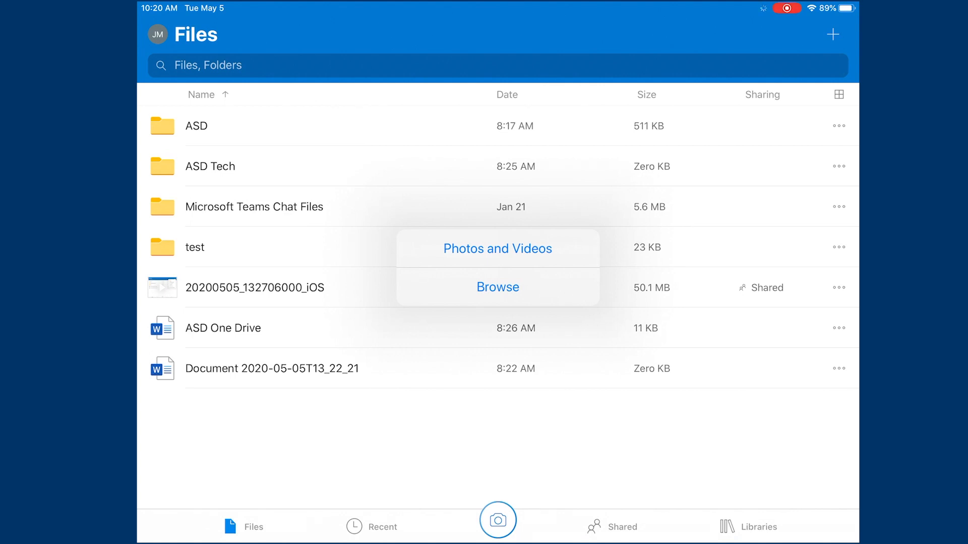
left_click(498, 287)
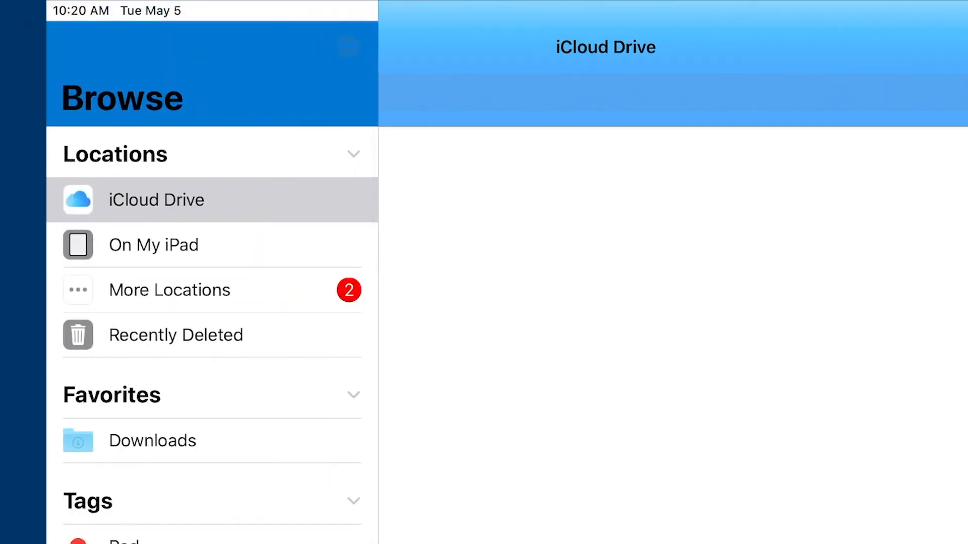
Select the Zoom_Quick-Start_Guide PDF from On My iPad and upload it.
left_click(154, 245)
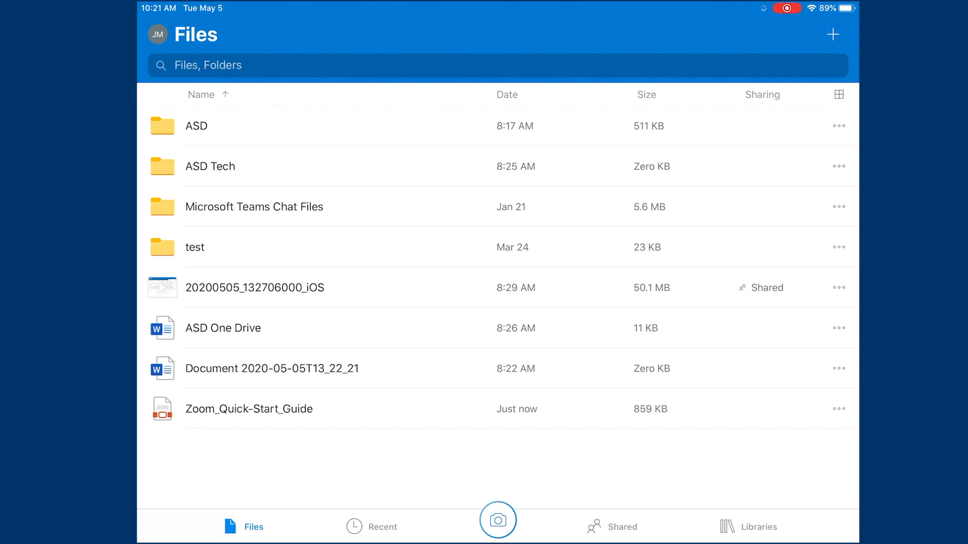
Create a folder named New Folder and open it to show it is empty.
left_click(832, 34)
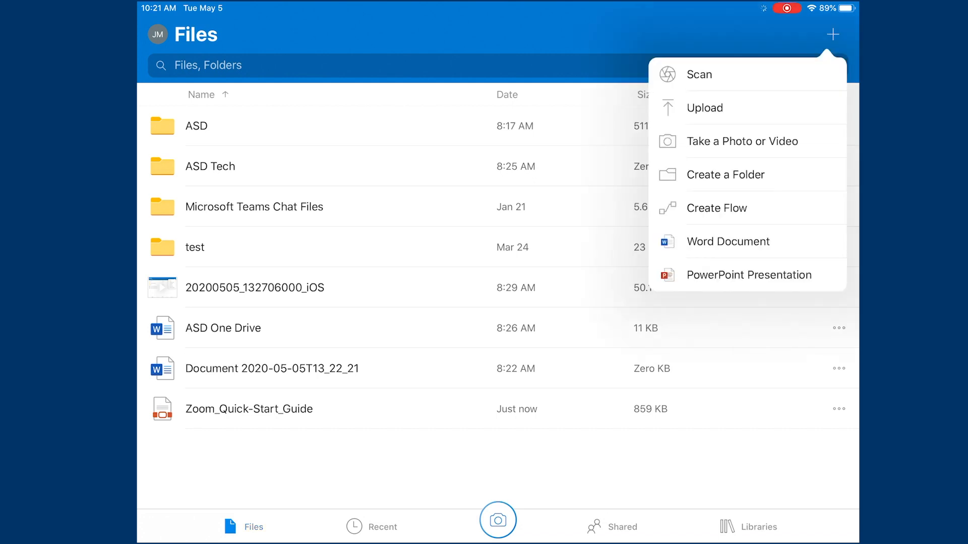
left_click(725, 174)
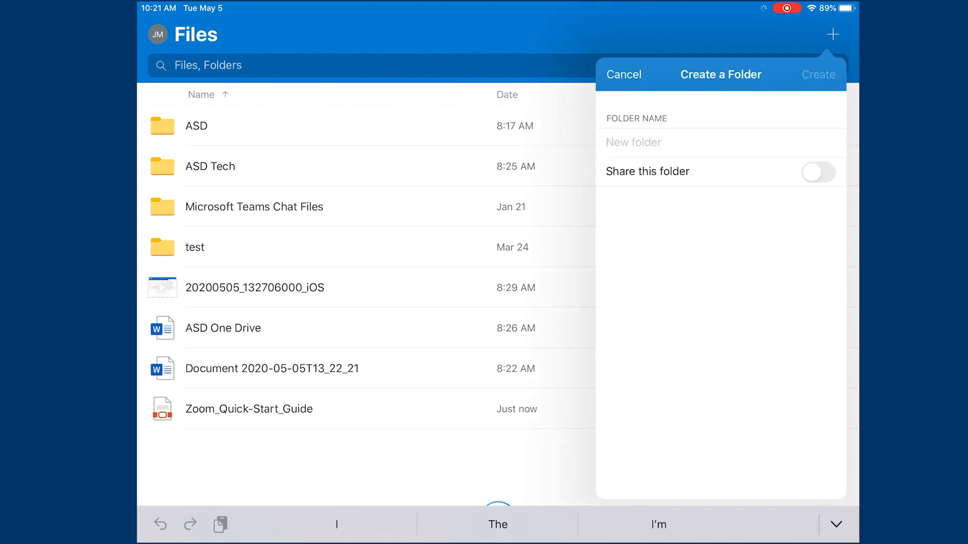
type("New Fol")
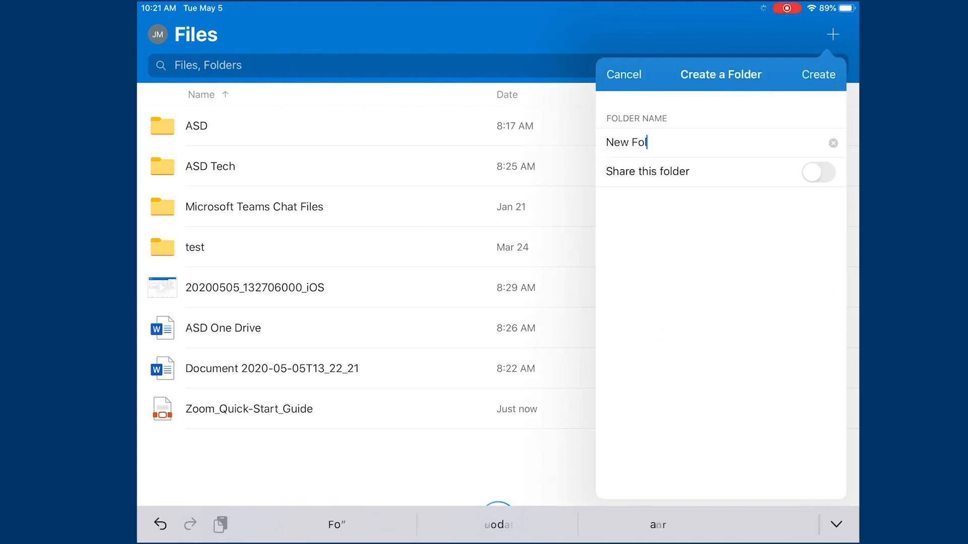
type("der")
key("Return")
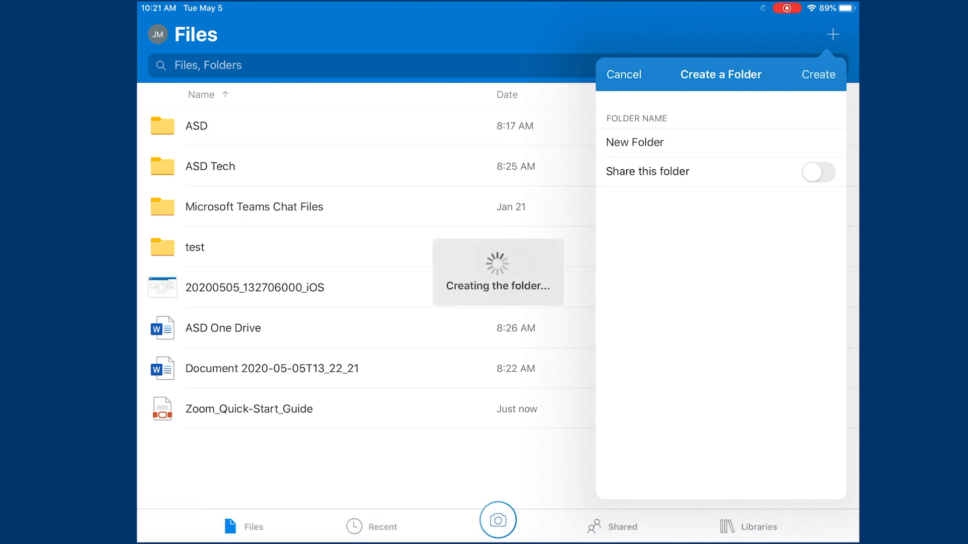
left_click(214, 247)
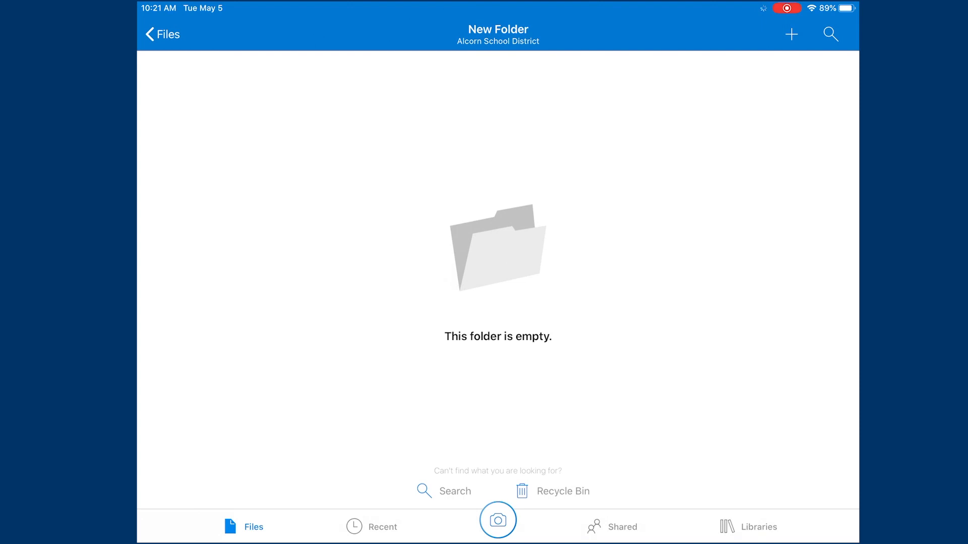
Drag the ASD One Drive document onto the ASD folder and confirm the move.
left_click(162, 34)
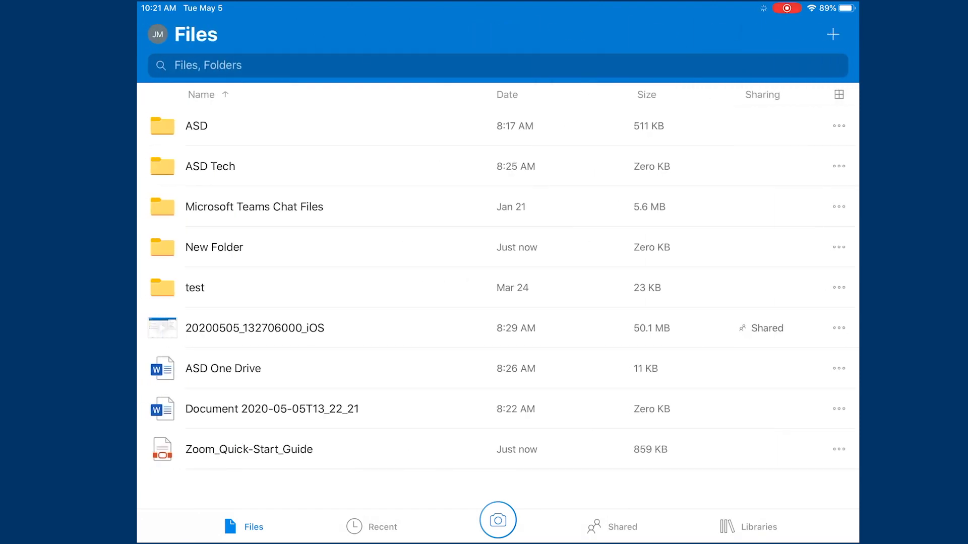
mouse_move(223, 368)
left_mouse_down()
mouse_move(427, 348)
mouse_move(419, 355)
left_mouse_up()
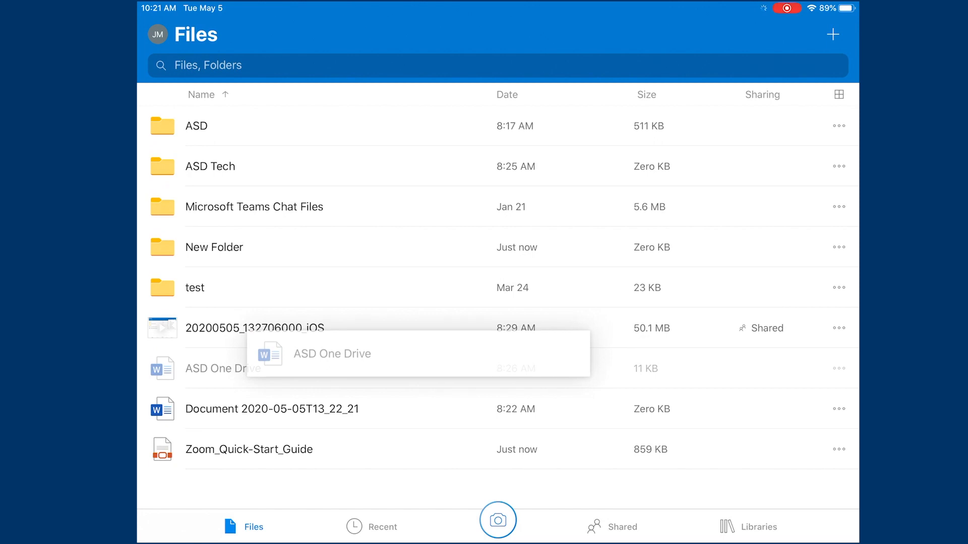
left_click_drag(419, 354, 412, 127)
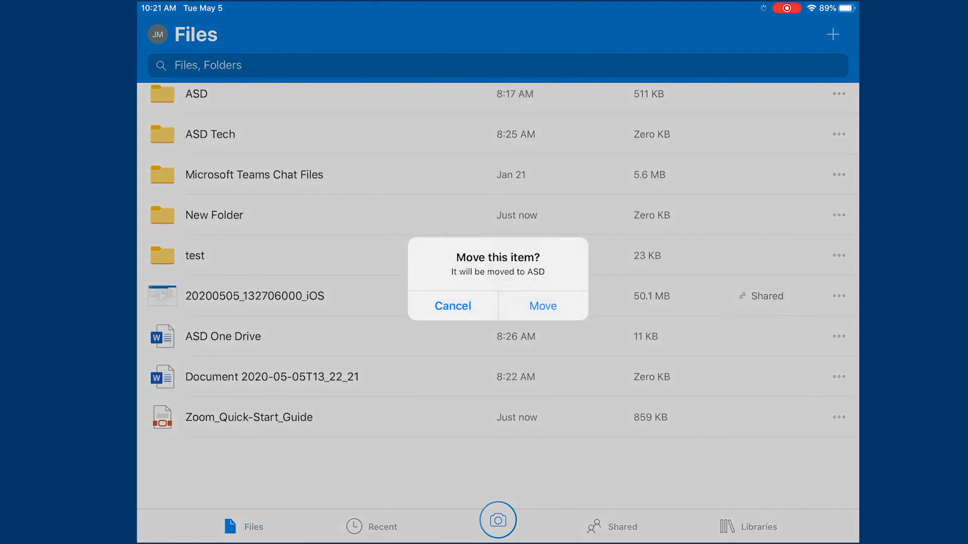
left_click(543, 306)
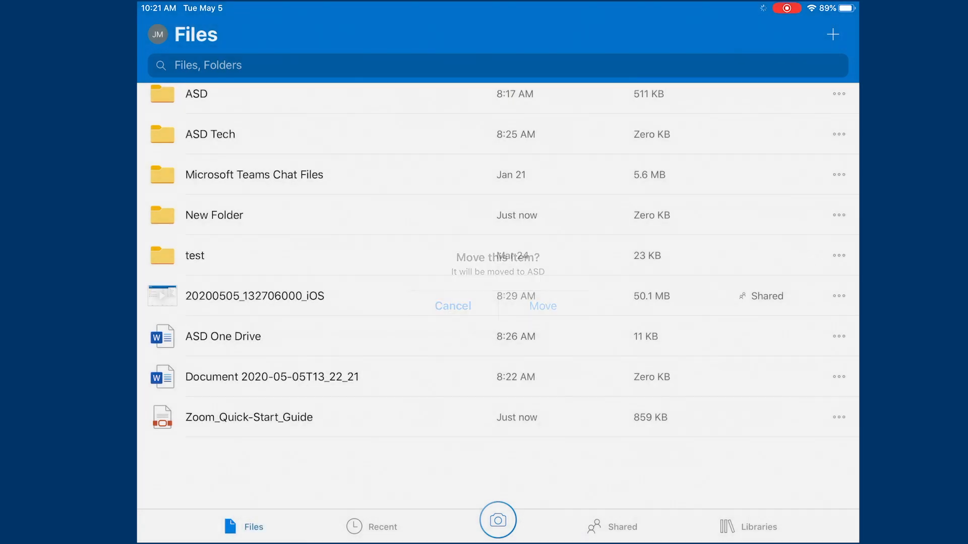